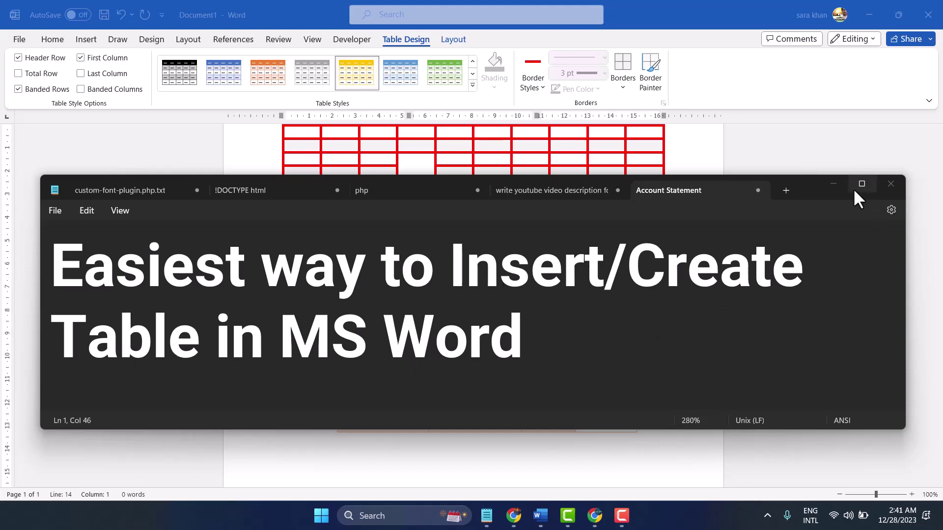
# Move Notepad out of the way, then select and delete every existing table in the document
pyautogui.click(831, 187)
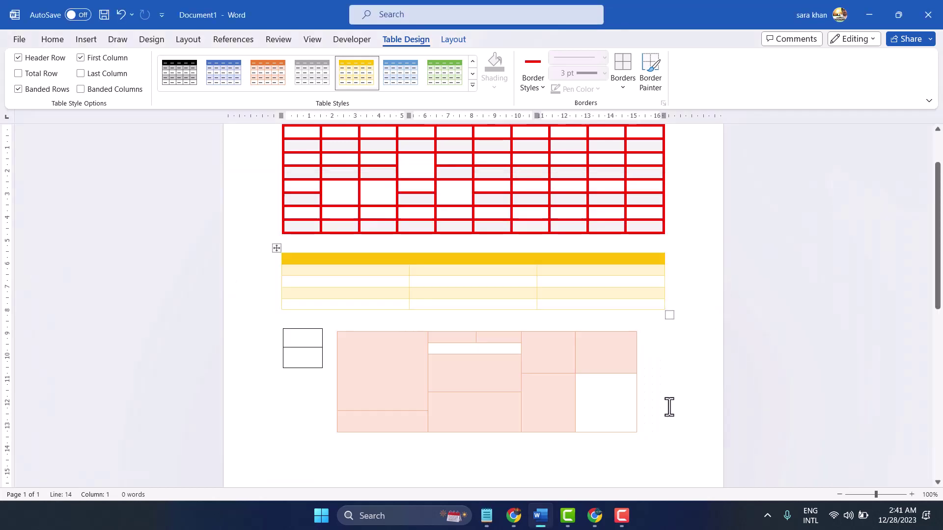
pyautogui.hotkey('ctrl', 'a')
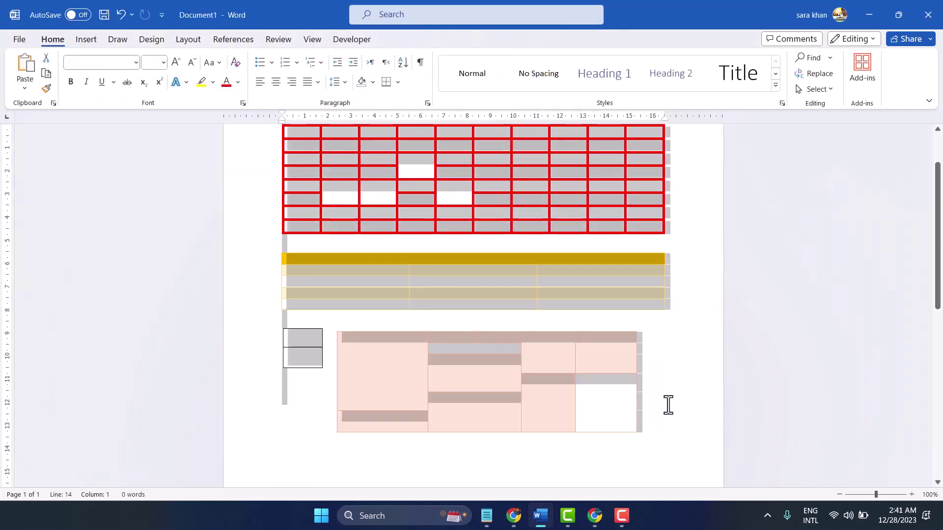
pyautogui.press('Delete')
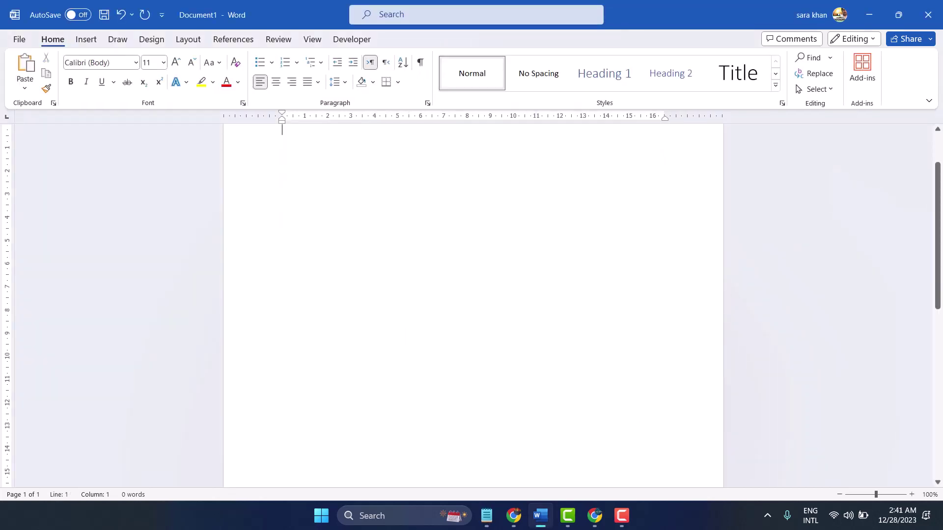
# Insert a 10-column by 8-row table from the Insert table grid
pyautogui.click(93, 39)
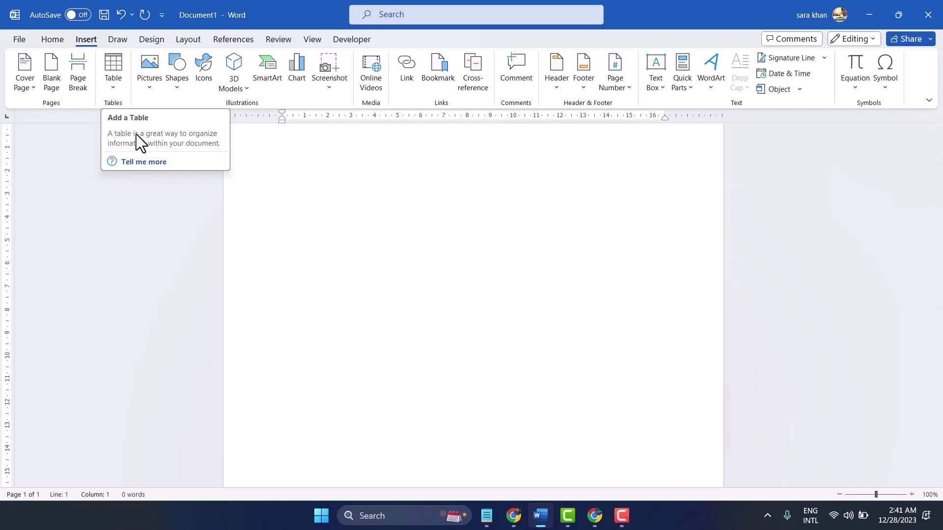
pyautogui.click(114, 62)
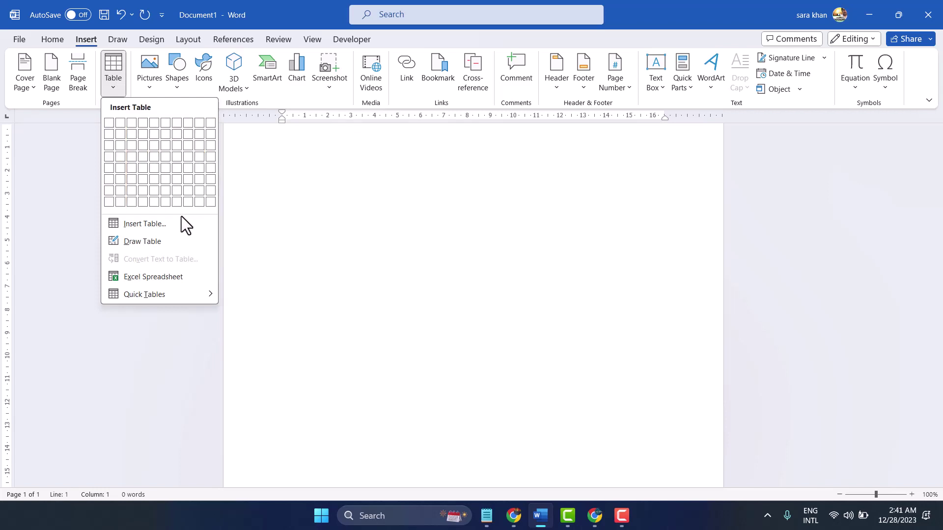
pyautogui.click(214, 198)
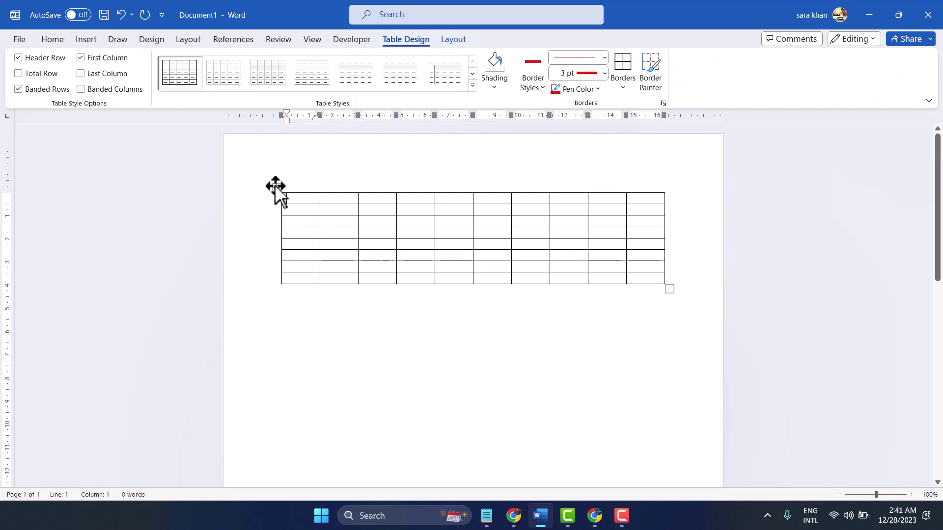
# Apply a light plain table style to the whole table and zoom in on the page
pyautogui.click(275, 186)
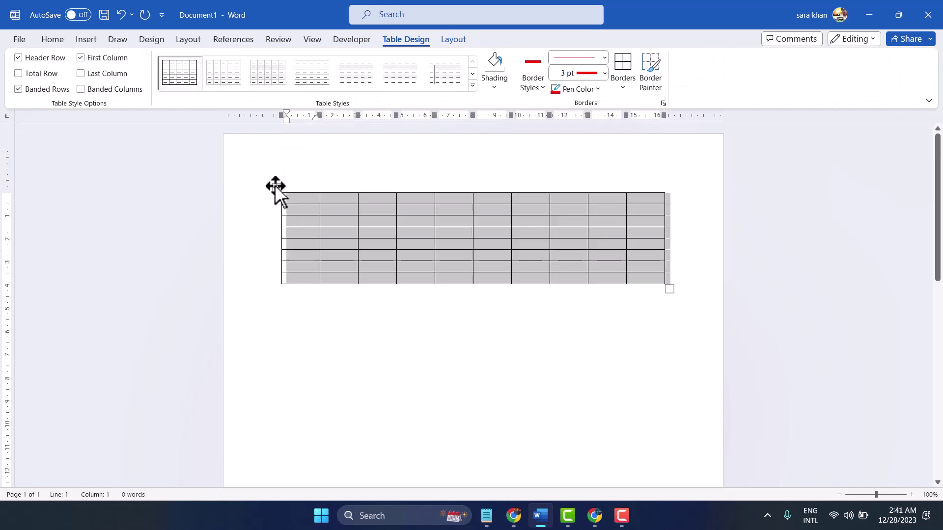
pyautogui.click(218, 70)
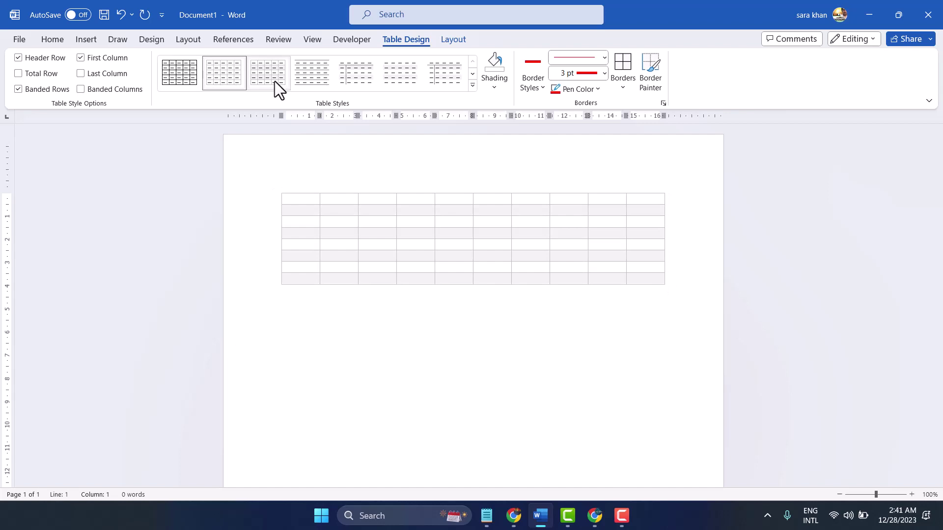
pyautogui.click(911, 495)
pyautogui.click(912, 494)
pyautogui.click(911, 495)
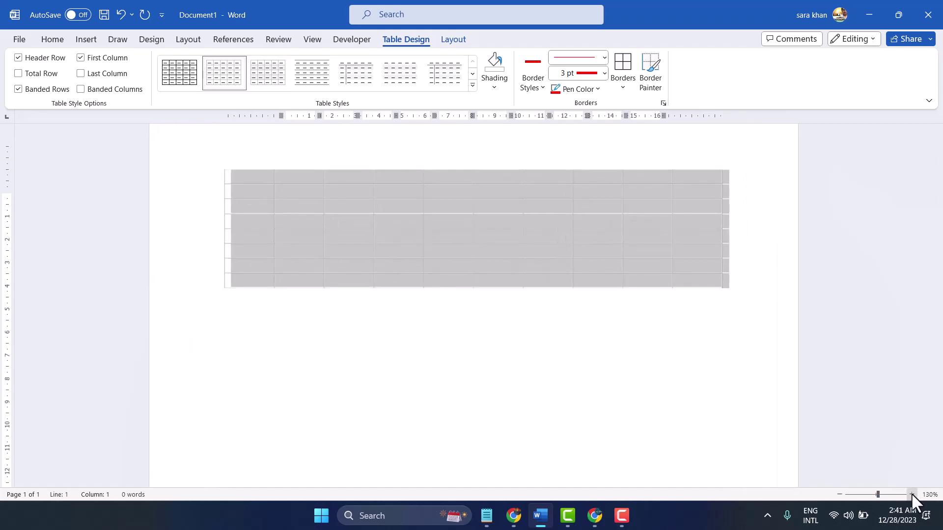
pyautogui.click(911, 494)
pyautogui.click(911, 495)
pyautogui.click(912, 494)
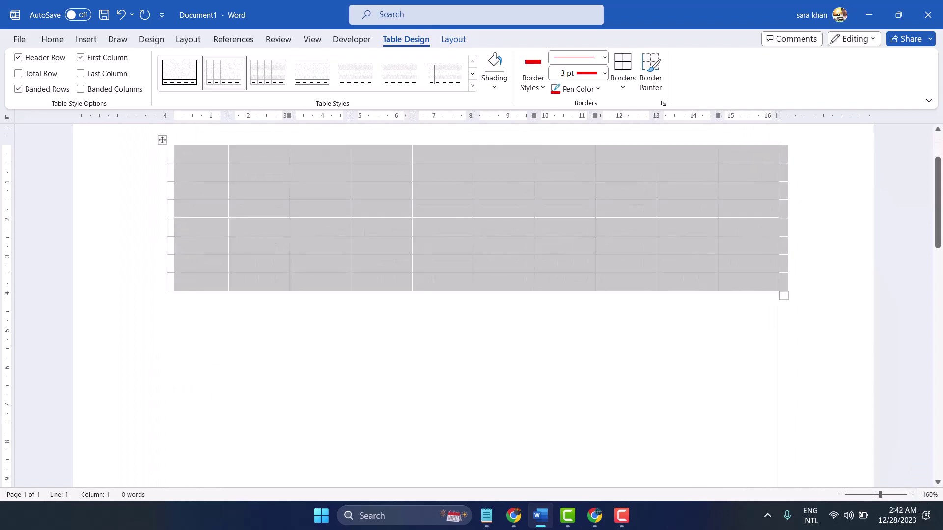
# Switch the table to the plain style with banded-row shading
pyautogui.click(372, 196)
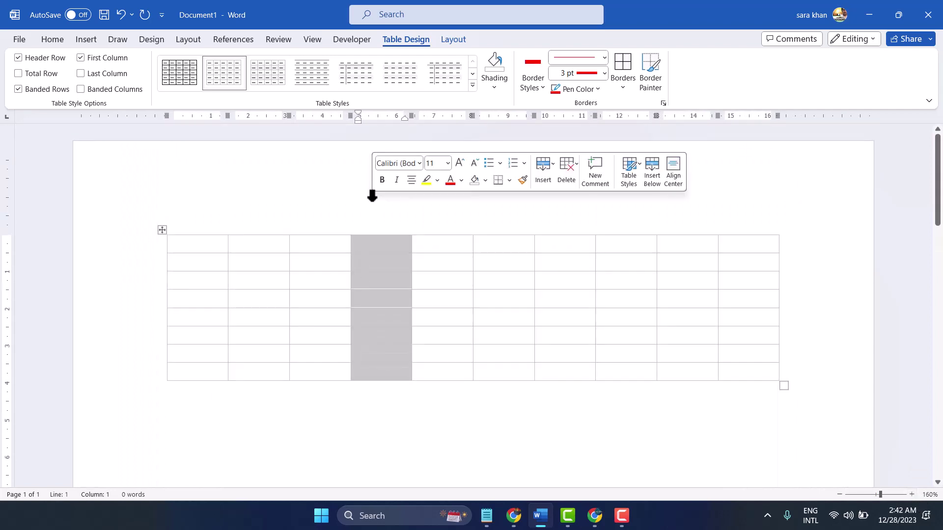
pyautogui.click(488, 425)
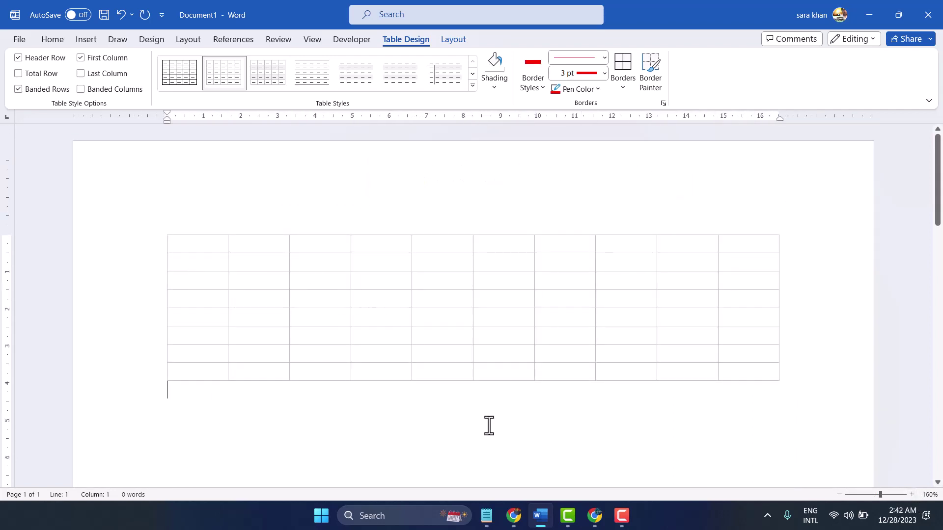
pyautogui.click(159, 229)
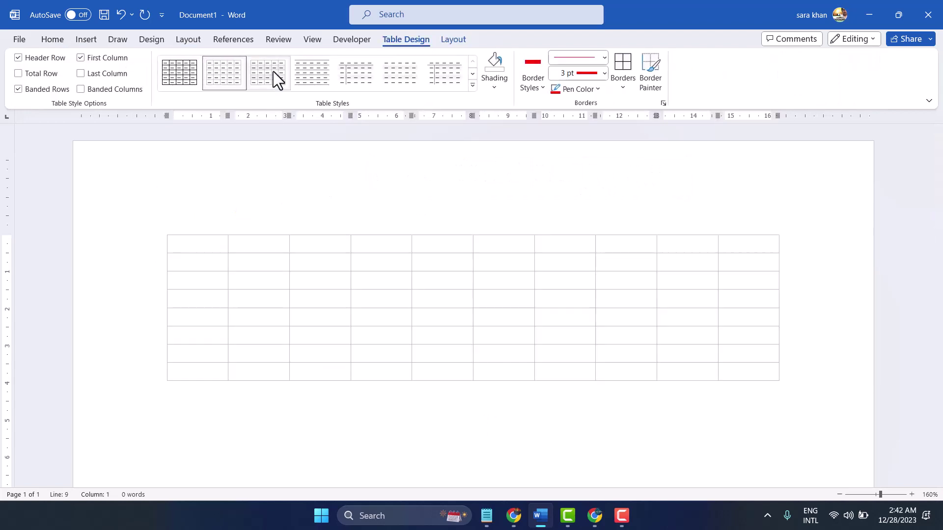
pyautogui.click(273, 72)
pyautogui.click(344, 425)
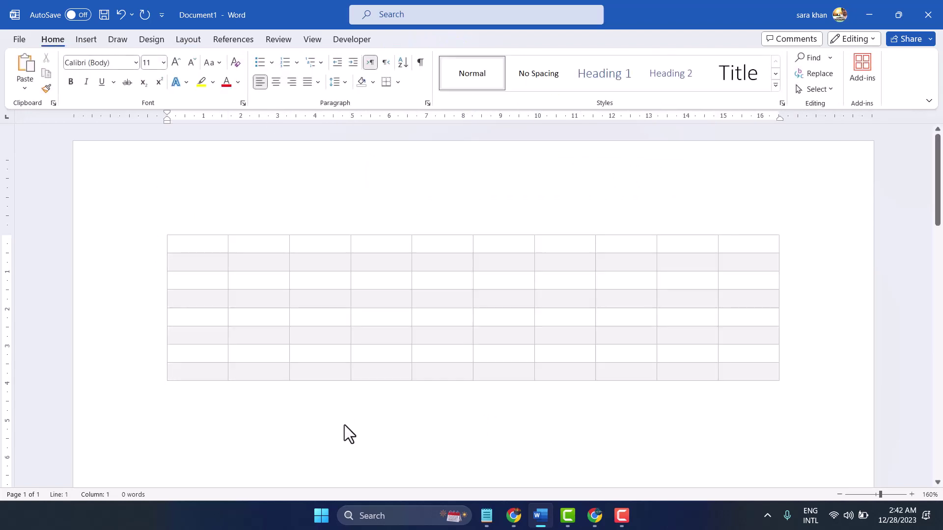
pyautogui.click(163, 231)
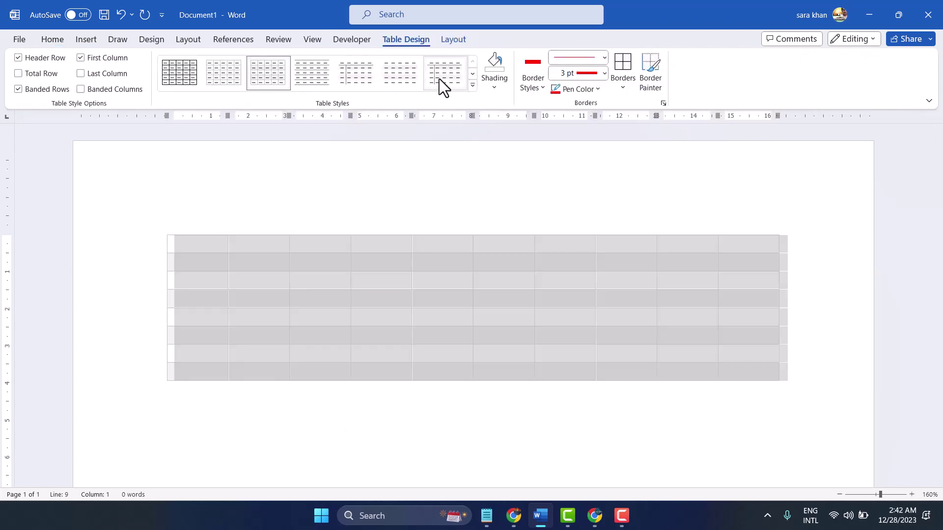
# Try several coloured table styles: blue grid, green, orange, blue, and a green list style
pyautogui.click(439, 79)
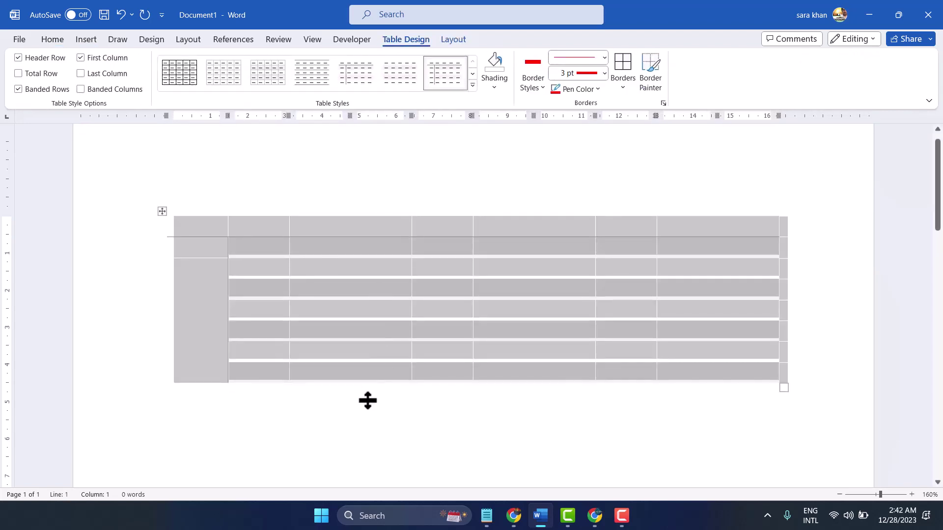
pyautogui.click(368, 401)
pyautogui.click(161, 210)
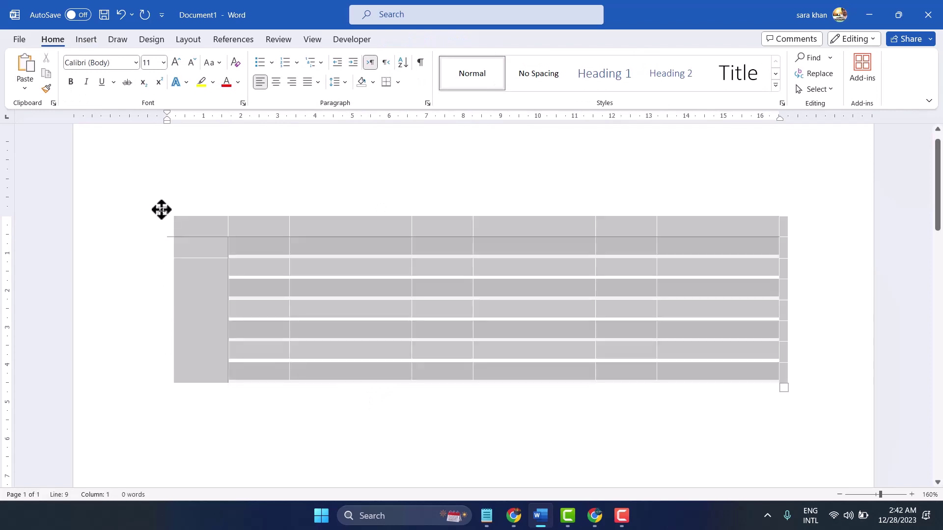
pyautogui.click(472, 86)
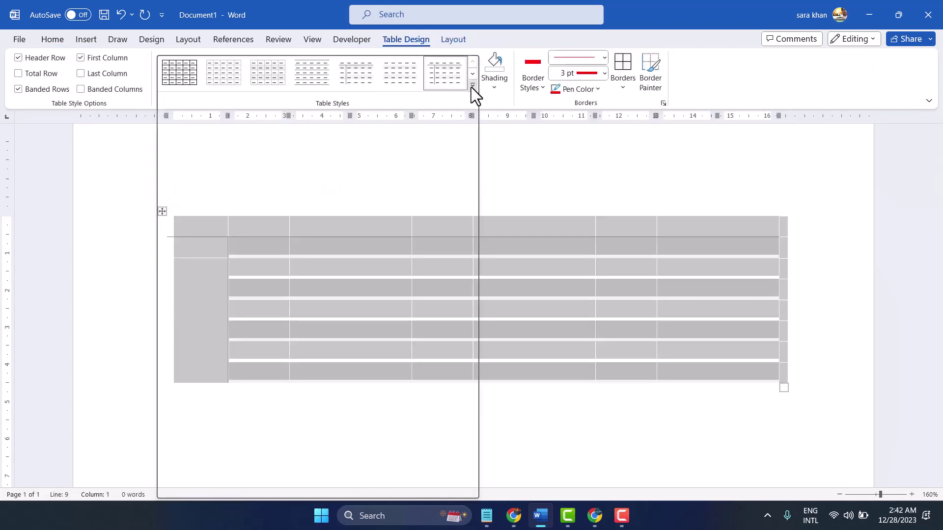
pyautogui.click(397, 279)
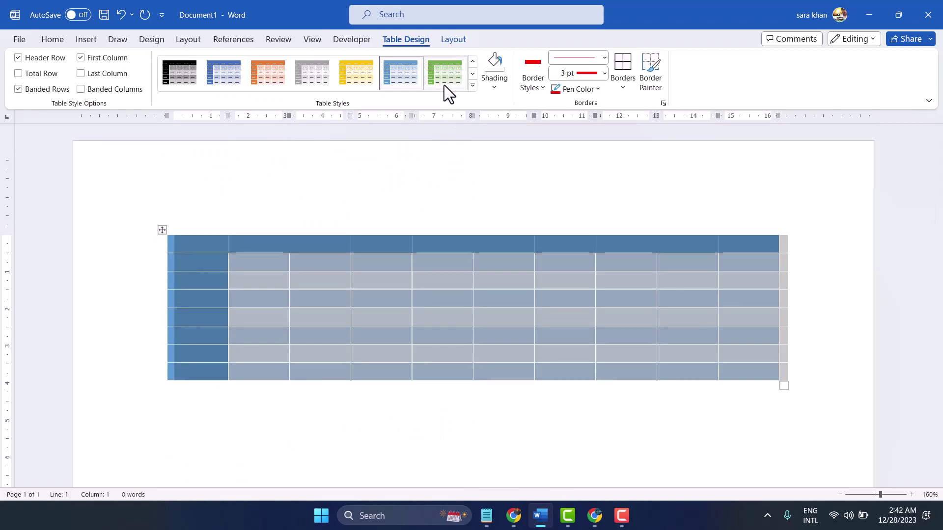
pyautogui.click(442, 74)
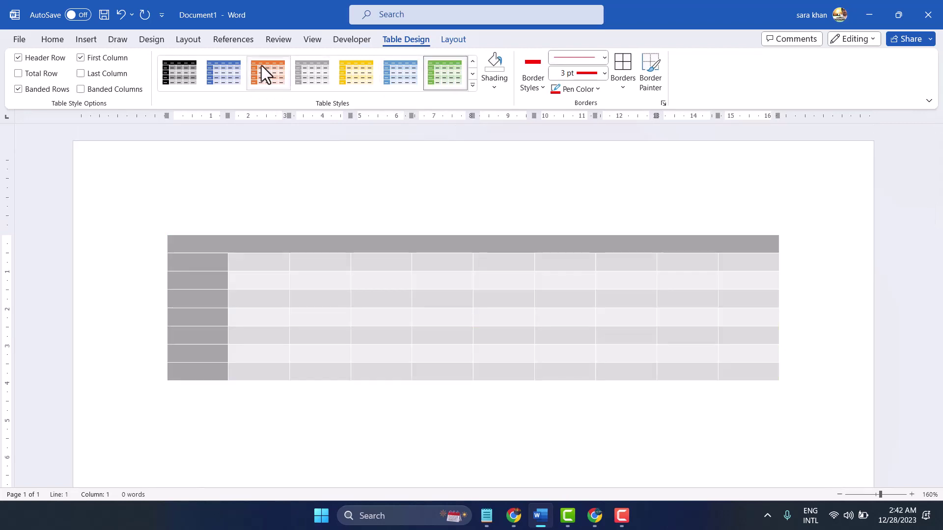
pyautogui.click(261, 69)
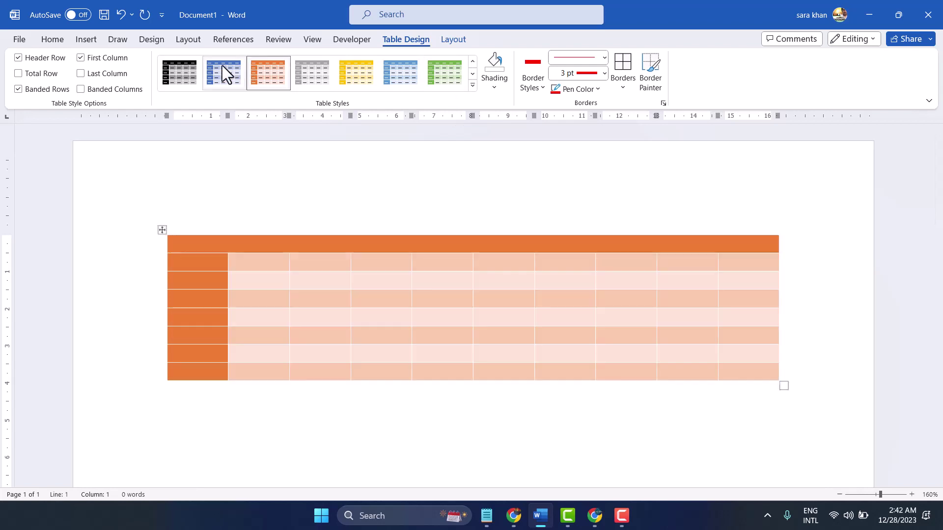
pyautogui.click(222, 66)
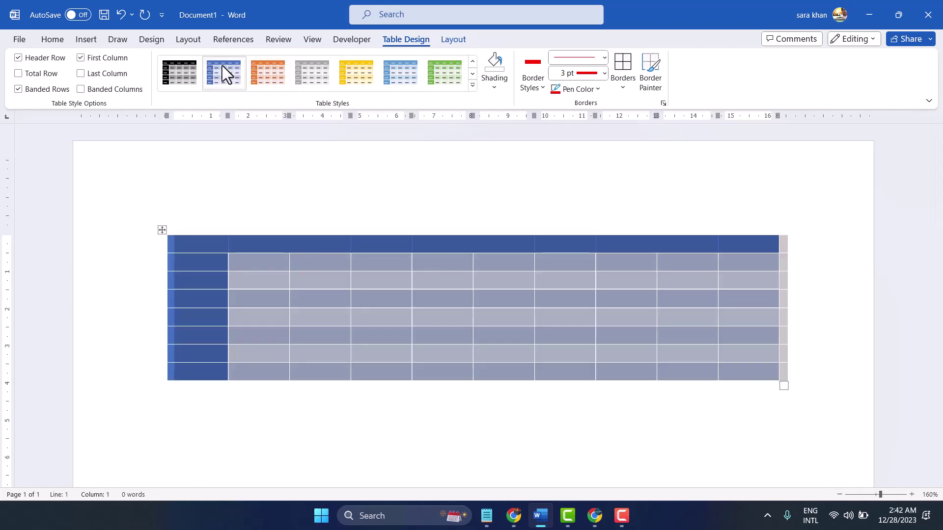
pyautogui.click(472, 86)
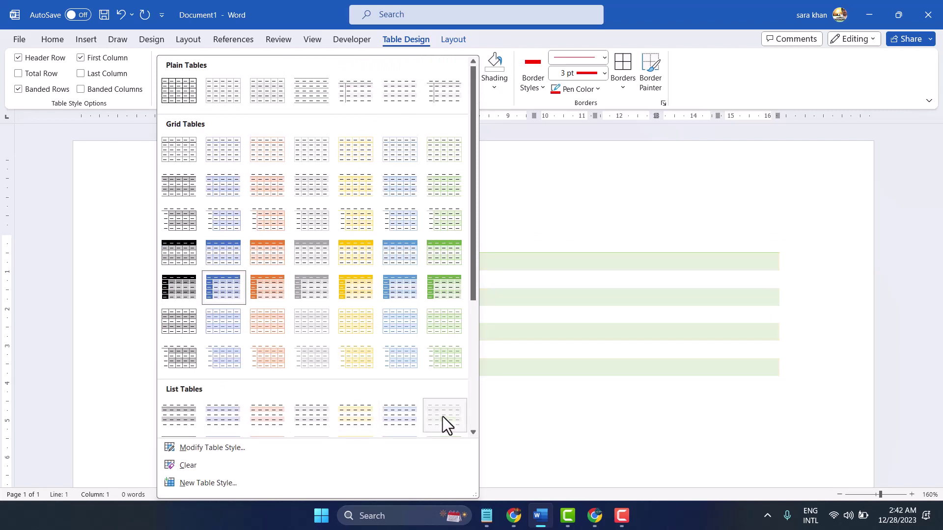
pyautogui.click(443, 416)
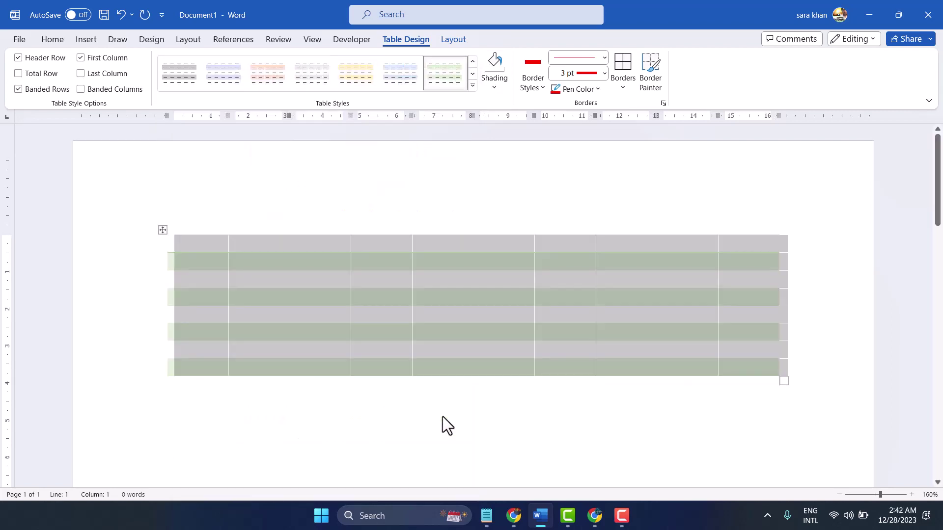
# Apply the plain Table Grid style to show simple black gridlines
pyautogui.click(160, 227)
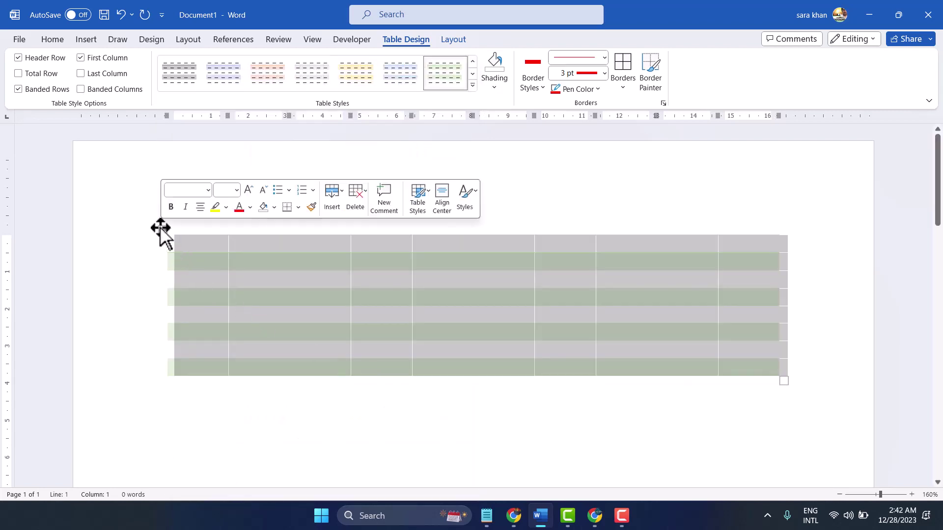
pyautogui.click(472, 86)
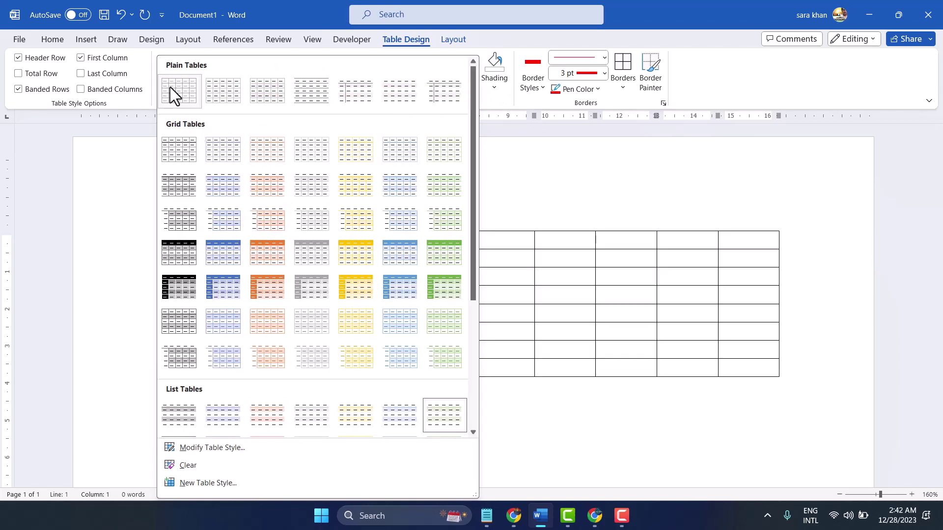
pyautogui.click(170, 87)
pyautogui.click(234, 396)
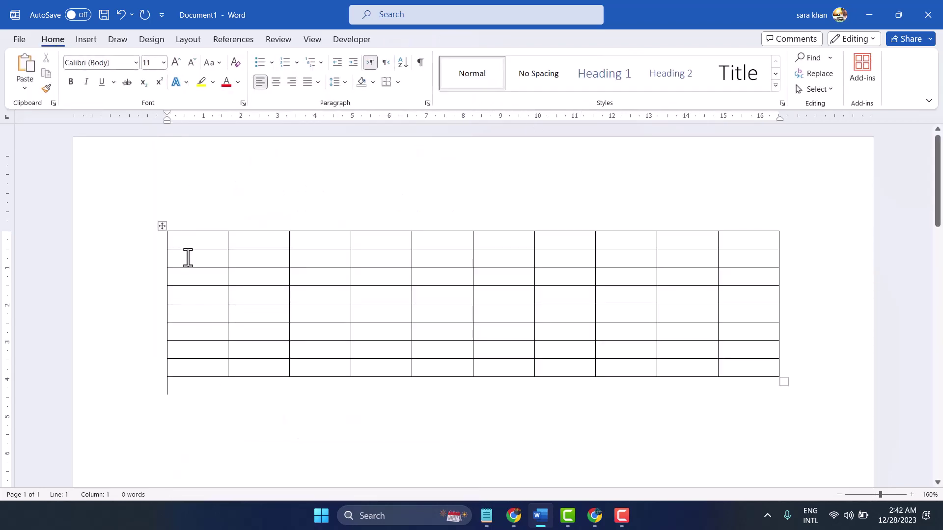
# Apply 6 pt red All Borders to every cell of the whole table
pyautogui.click(161, 225)
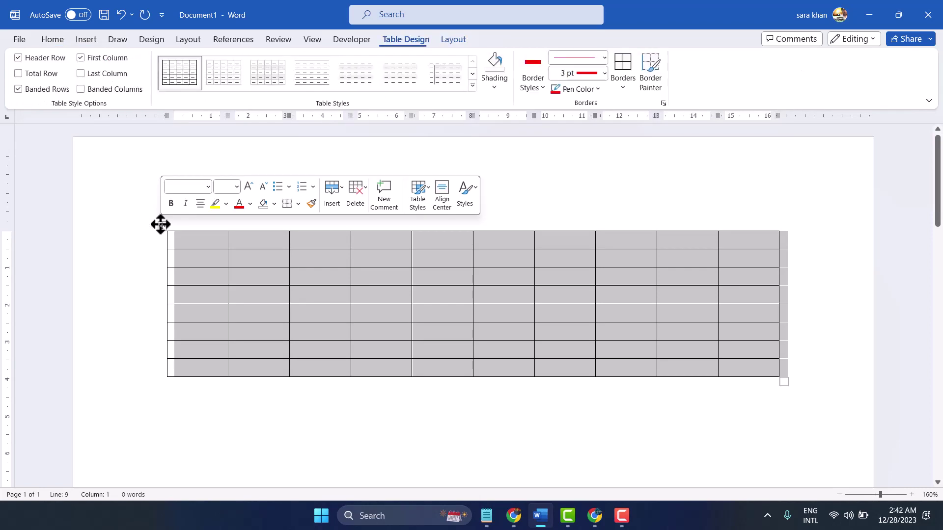
pyautogui.click(601, 75)
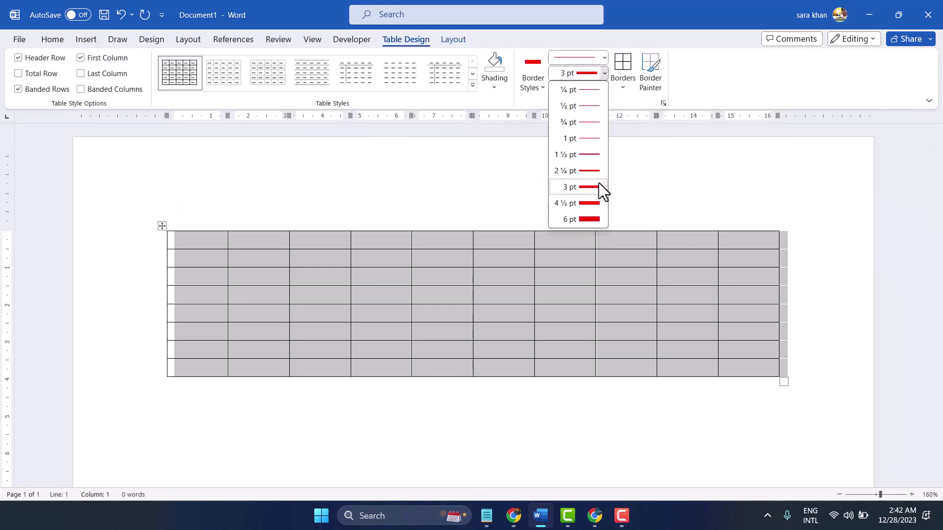
pyautogui.click(579, 219)
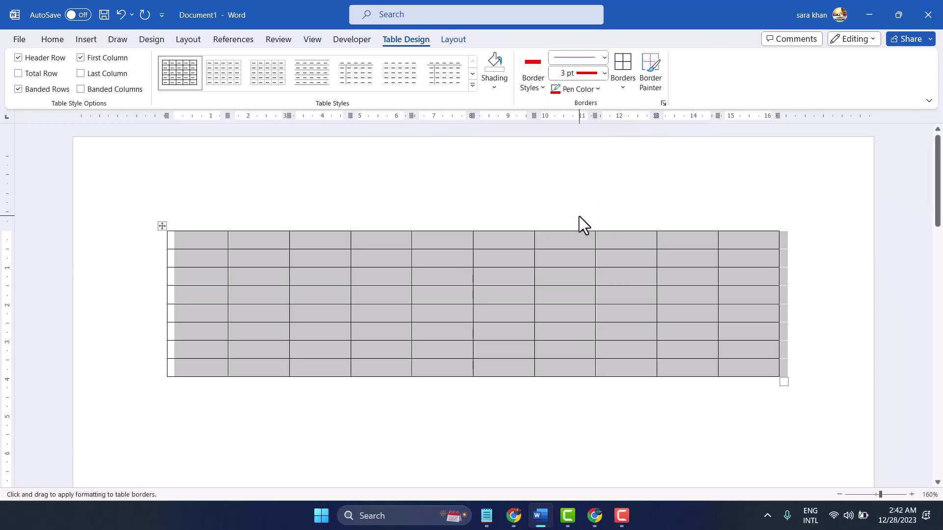
pyautogui.click(623, 87)
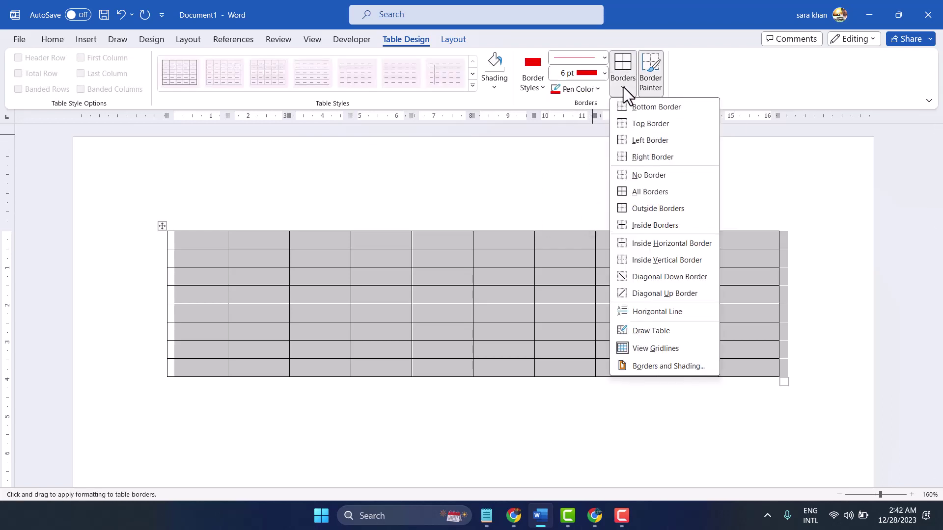
pyautogui.click(628, 191)
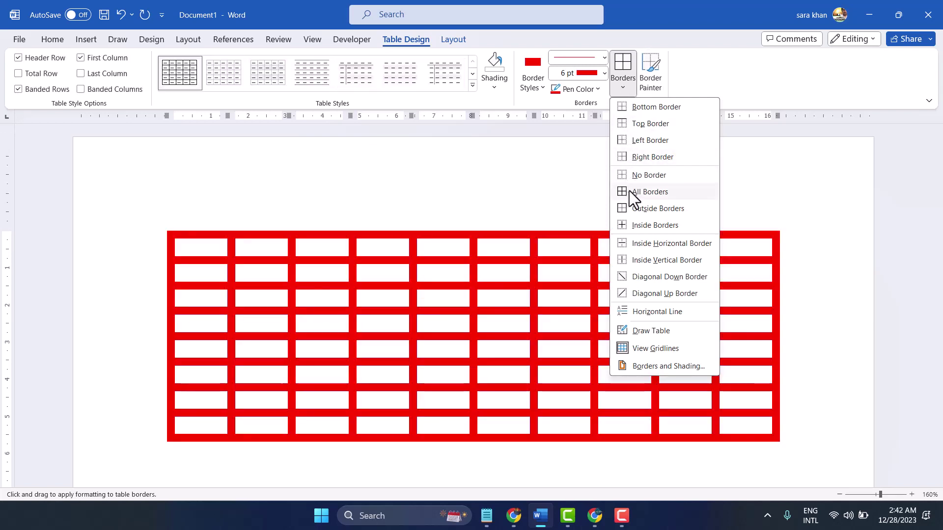
pyautogui.click(629, 190)
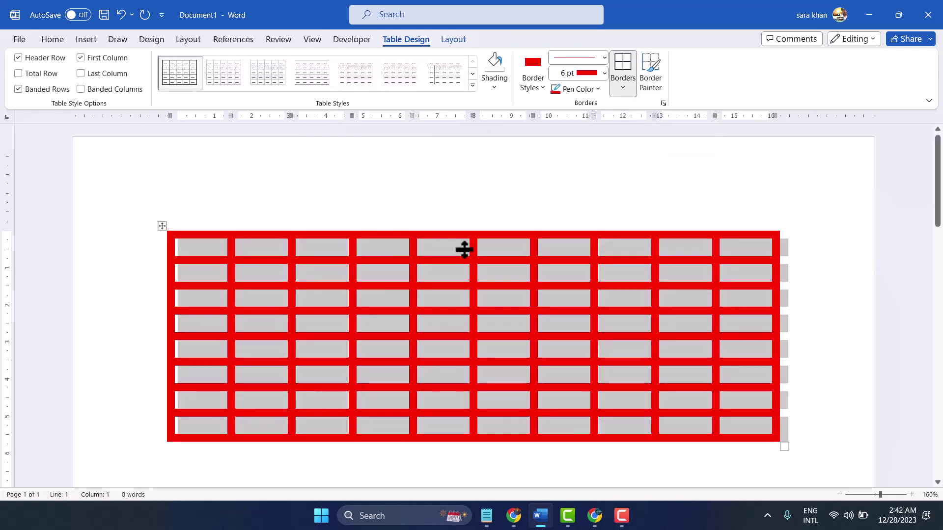
pyautogui.click(471, 216)
# Set the pen weight to ¾ pt and reapply All Borders to the table
pyautogui.click(162, 227)
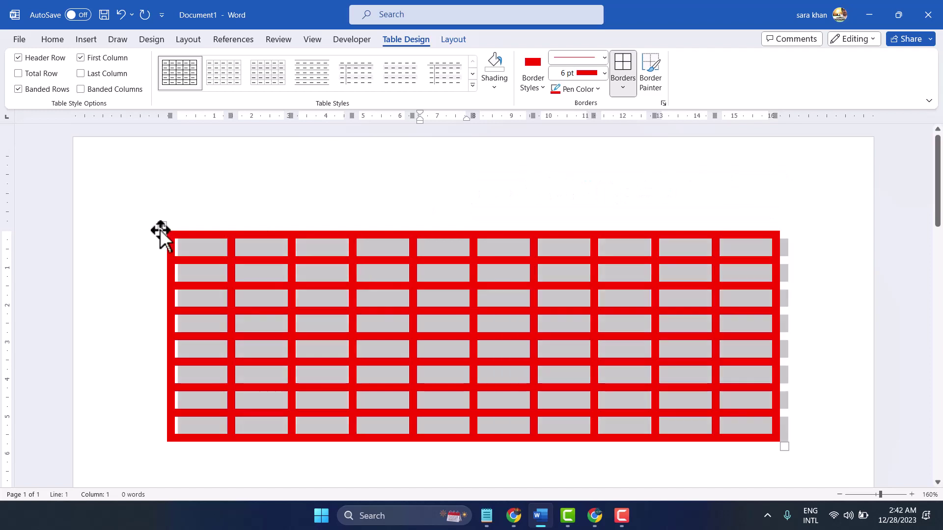
pyautogui.click(601, 72)
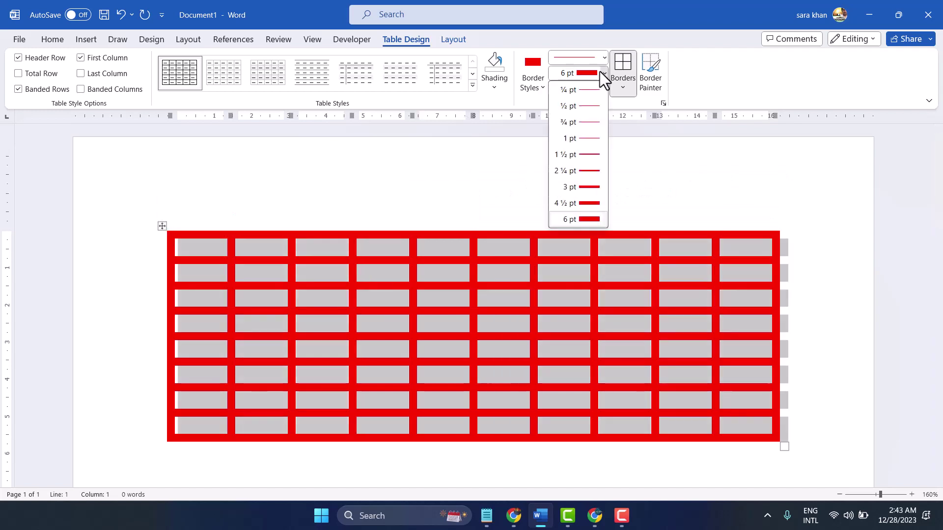
pyautogui.click(580, 122)
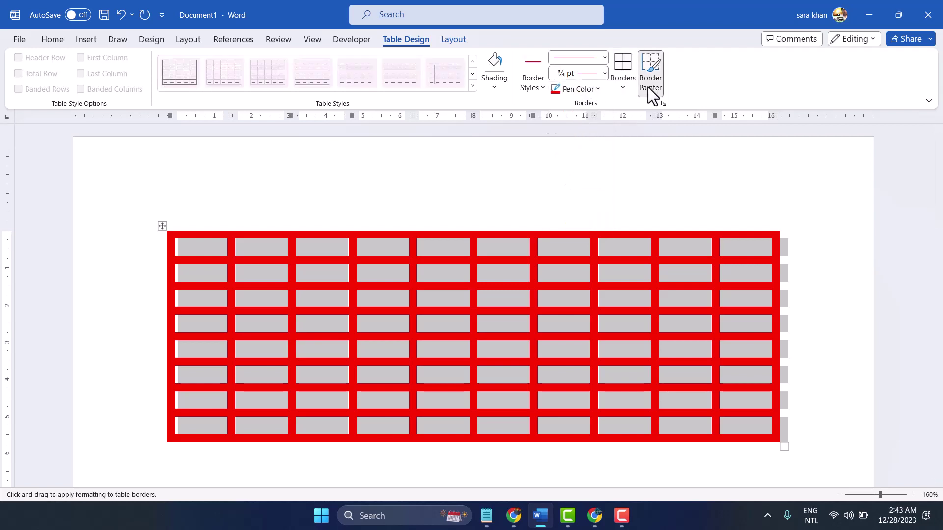
pyautogui.click(623, 85)
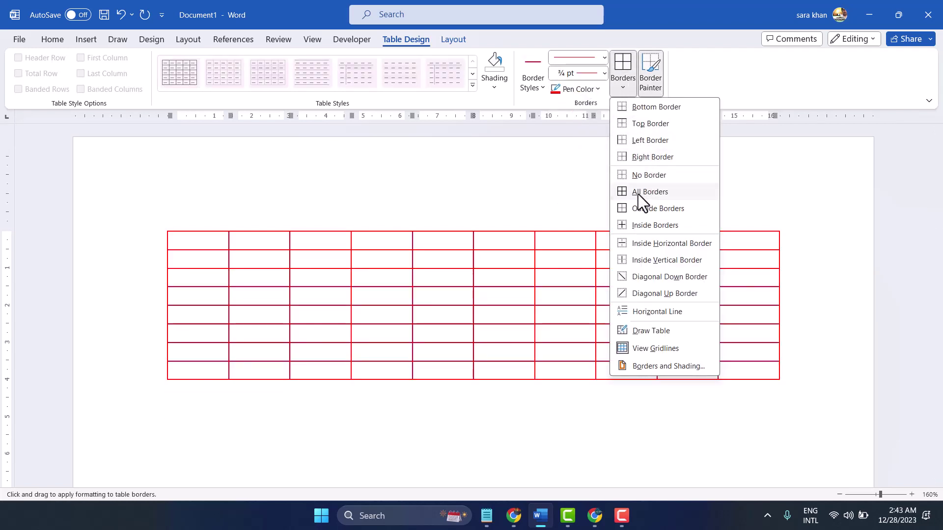
pyautogui.click(638, 194)
# Set the pen colour to black and reapply All Borders across the whole table
pyautogui.click(609, 161)
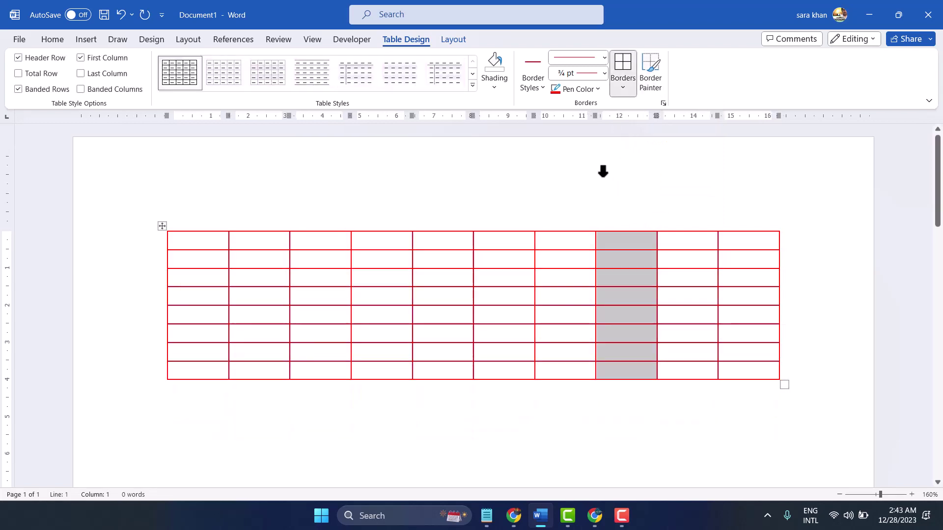
pyautogui.click(162, 226)
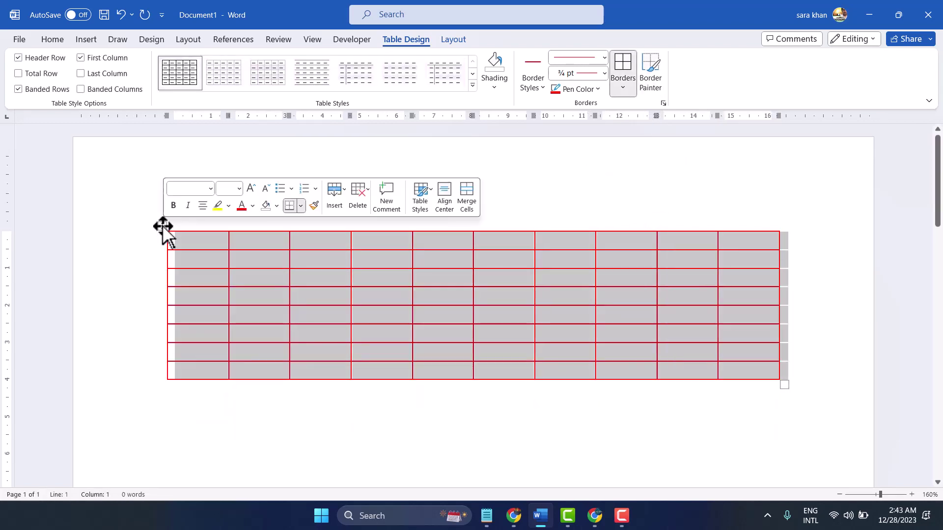
pyautogui.click(588, 90)
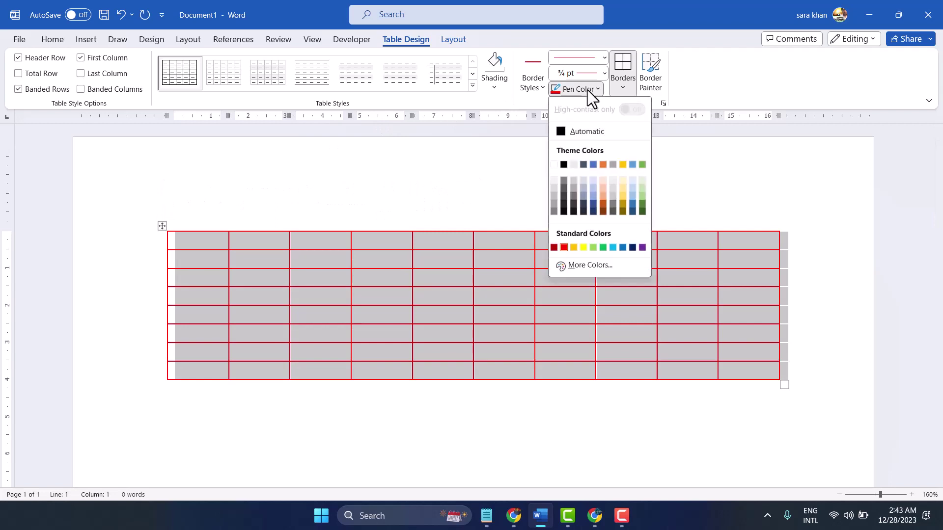
pyautogui.click(563, 205)
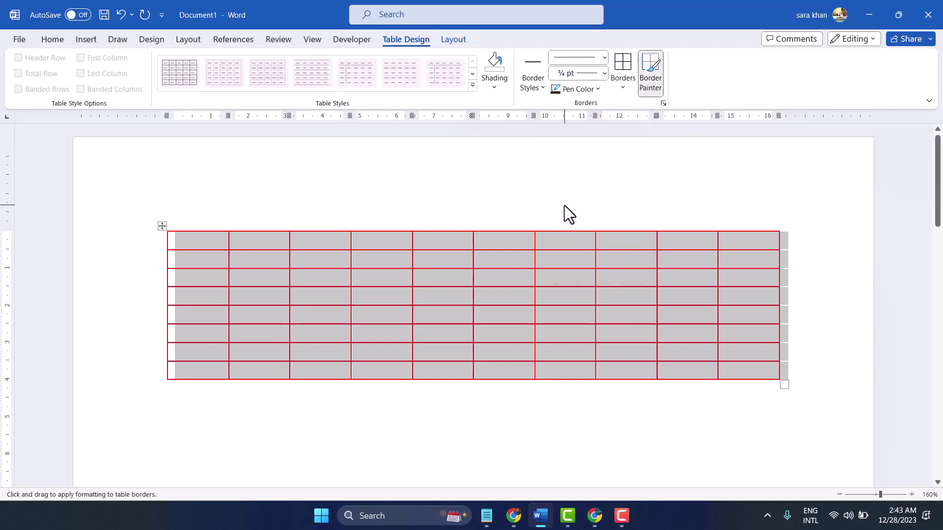
pyautogui.click(620, 87)
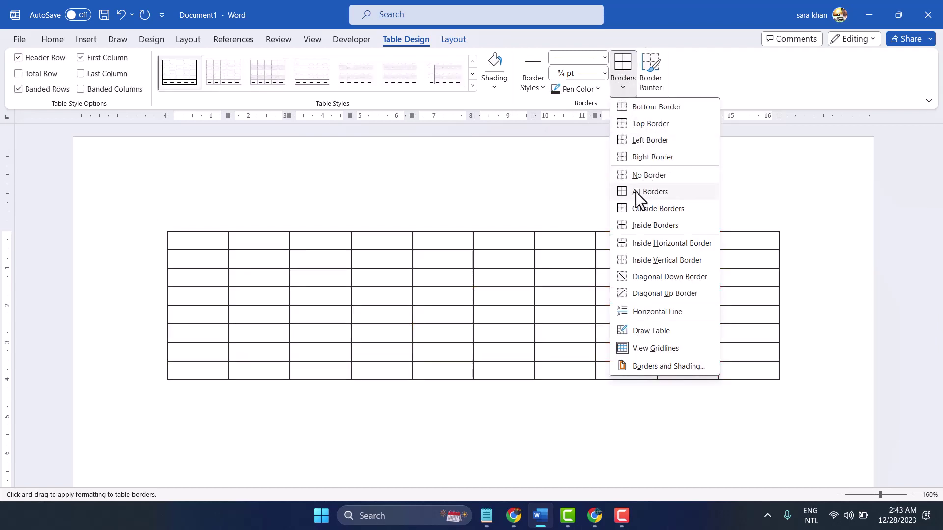
pyautogui.click(636, 192)
pyautogui.moveTo(473, 305)
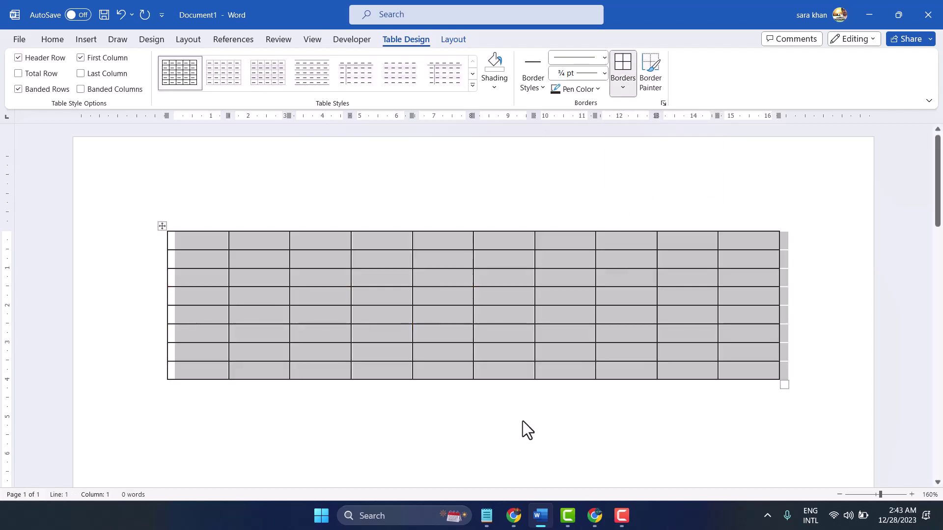
pyautogui.click(522, 420)
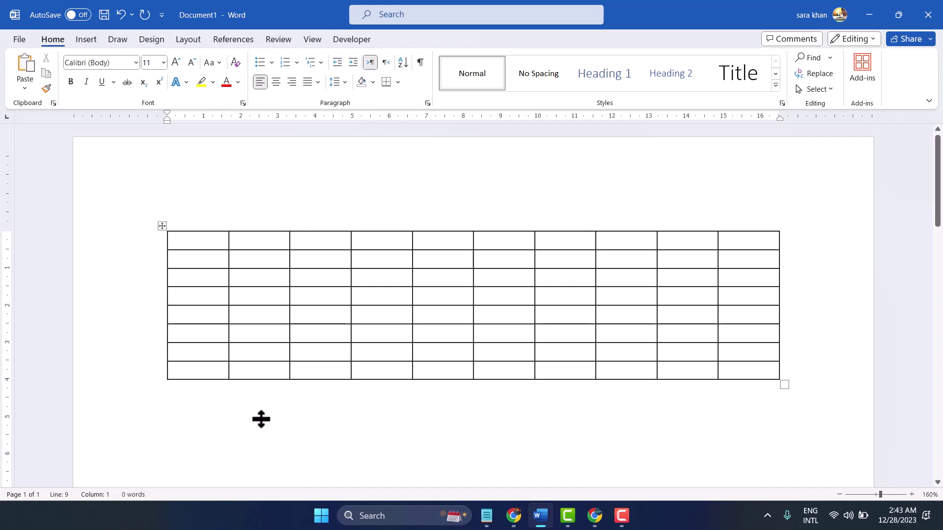
# Add blank lines below the table and bring up the Insert ribbon
pyautogui.press('Return')
pyautogui.press('Return')
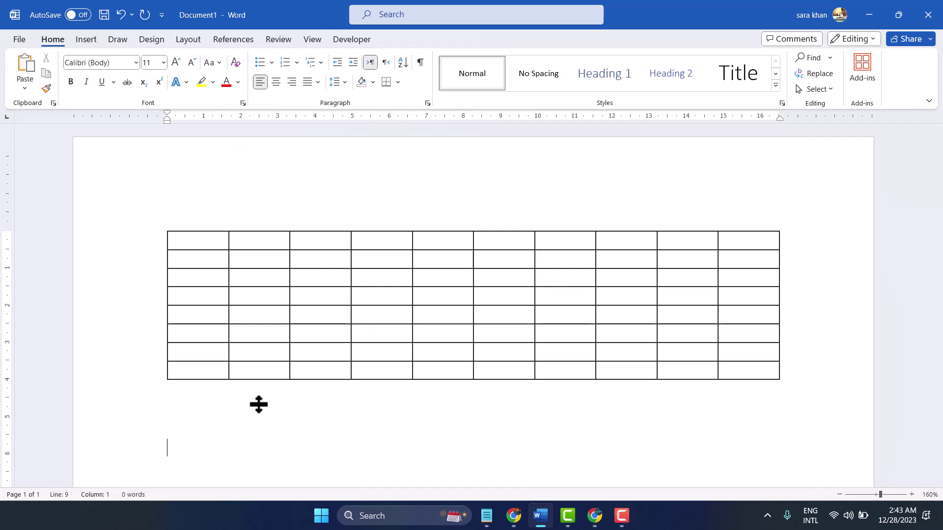
pyautogui.scroll(-4, 229, 369)
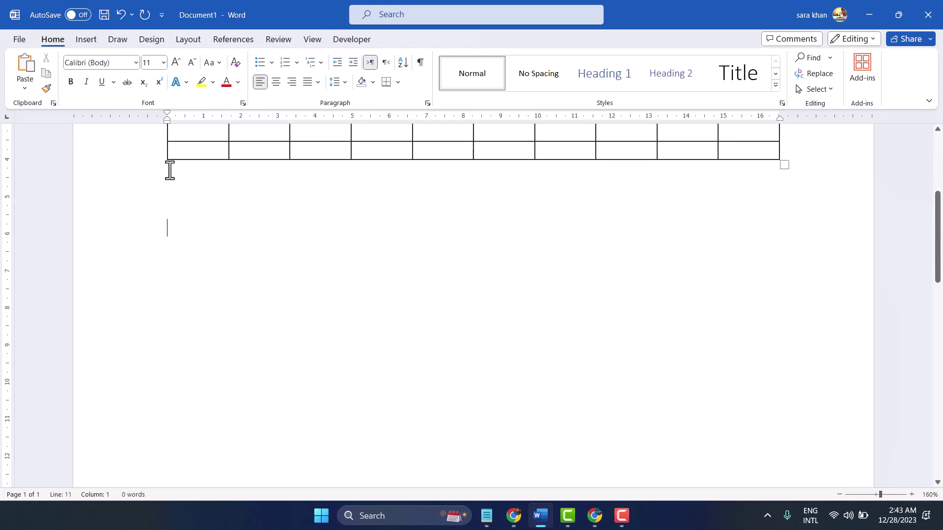
pyautogui.click(117, 42)
# With Draw Table, draw a 16.43 × 4.13 cm single-cell table below the first table
pyautogui.click(85, 37)
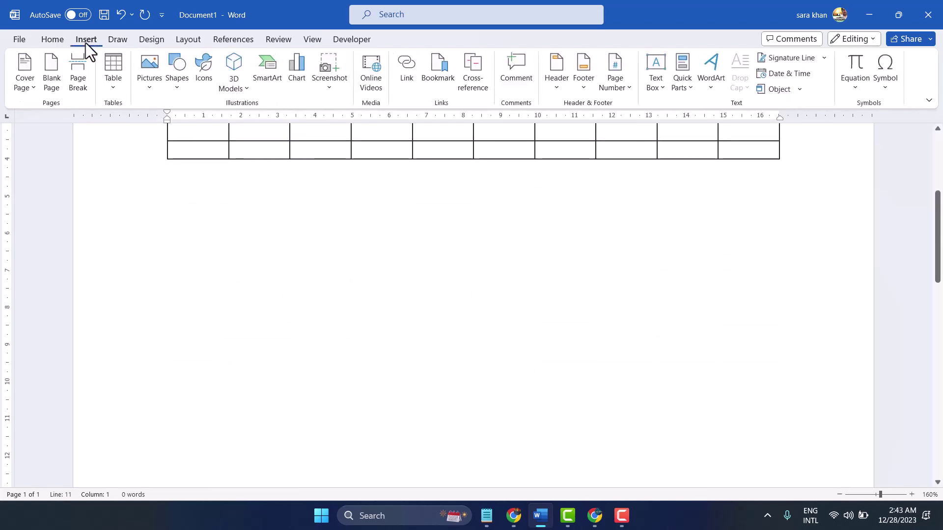
pyautogui.click(114, 90)
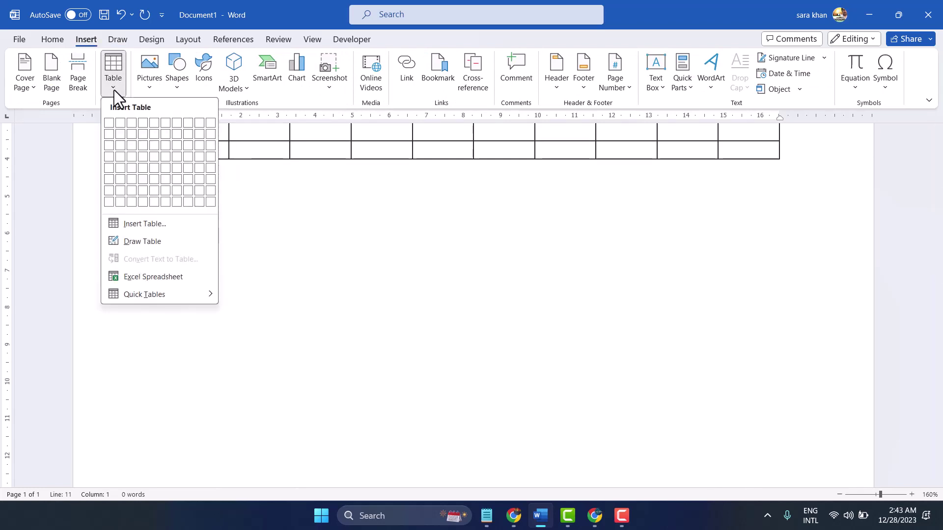
pyautogui.click(135, 242)
pyautogui.moveTo(175, 217)
pyautogui.mouseDown()
pyautogui.moveTo(727, 326)
pyautogui.moveTo(784, 371)
pyautogui.mouseUp()
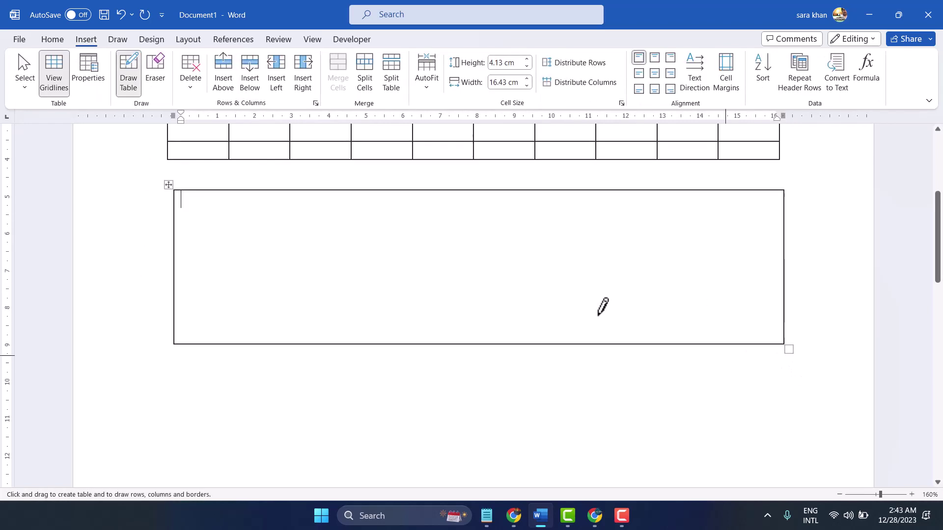
# Draw three vertical lines to divide the new table into four columns
pyautogui.moveTo(340, 191); pyautogui.dragTo(340, 339)
pyautogui.moveTo(528, 191); pyautogui.dragTo(530, 307)
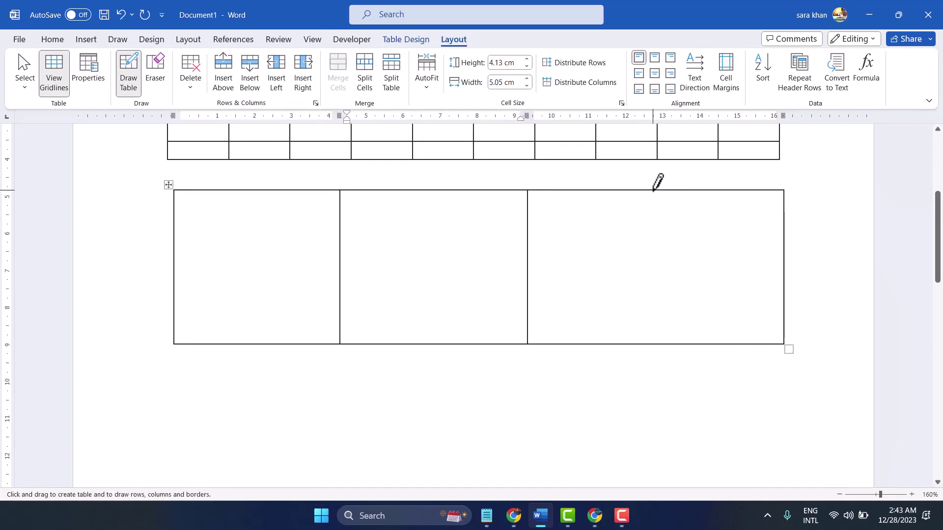
pyautogui.moveTo(653, 191); pyautogui.dragTo(664, 338)
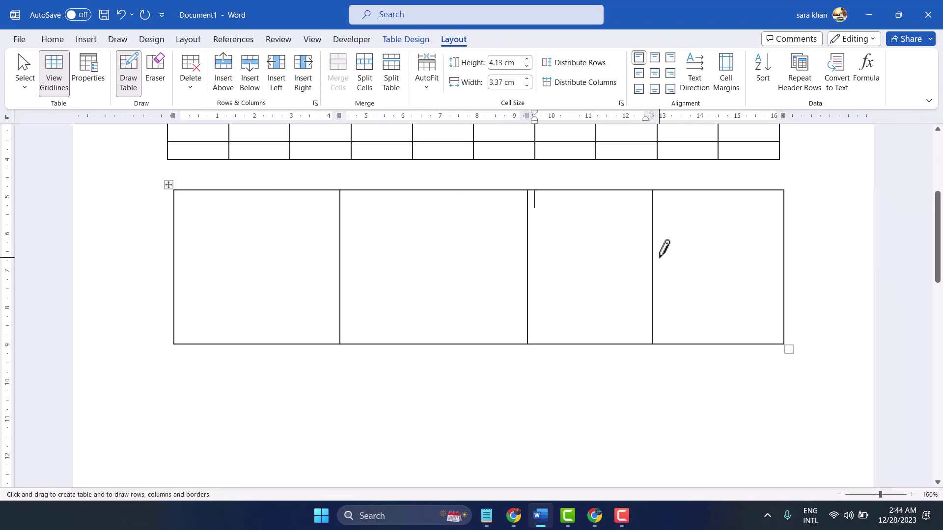
# Draw horizontal lines splitting the fourth, third and second columns into uneven rows
pyautogui.moveTo(659, 255); pyautogui.dragTo(780, 253)
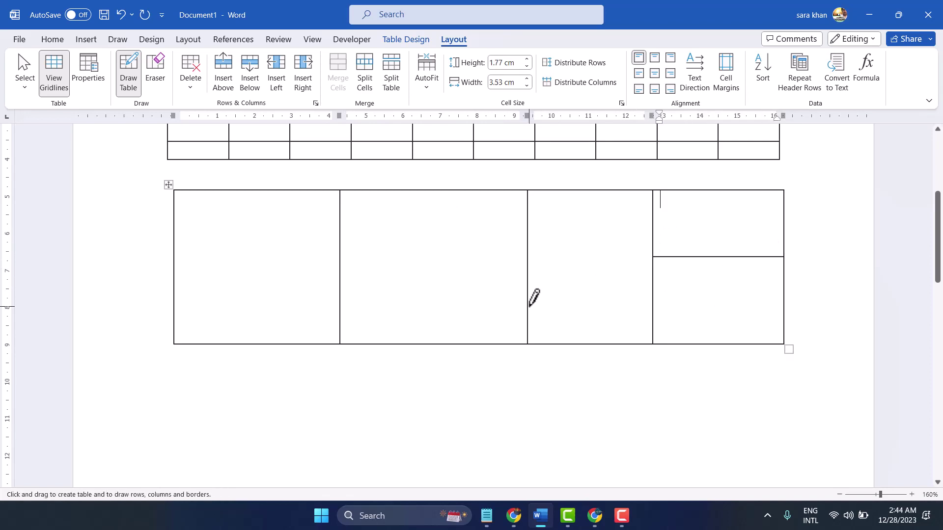
pyautogui.moveTo(528, 307); pyautogui.dragTo(652, 307)
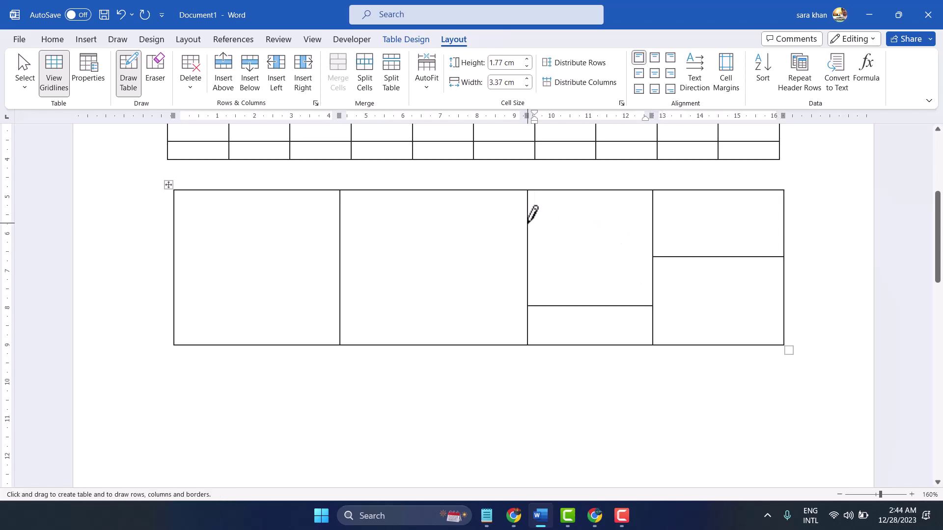
pyautogui.moveTo(528, 222); pyautogui.dragTo(654, 225)
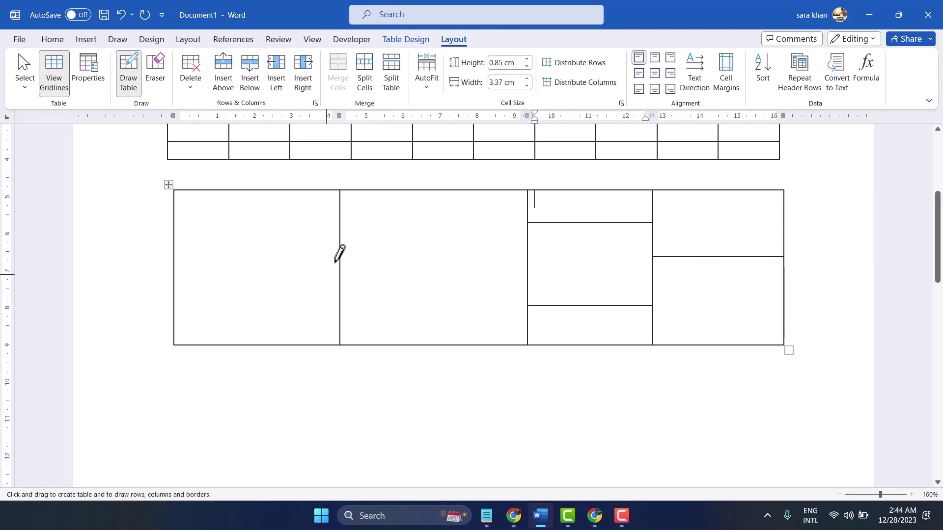
pyautogui.moveTo(340, 260); pyautogui.dragTo(503, 260)
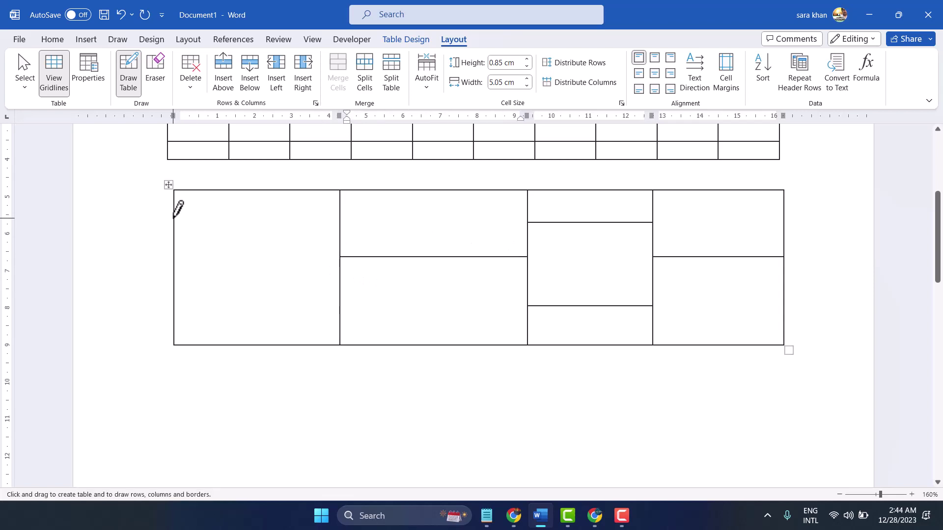
# Draw two horizontal lines splitting column one, then vertical lines through middle cells of columns one to three
pyautogui.moveTo(175, 220); pyautogui.dragTo(322, 222)
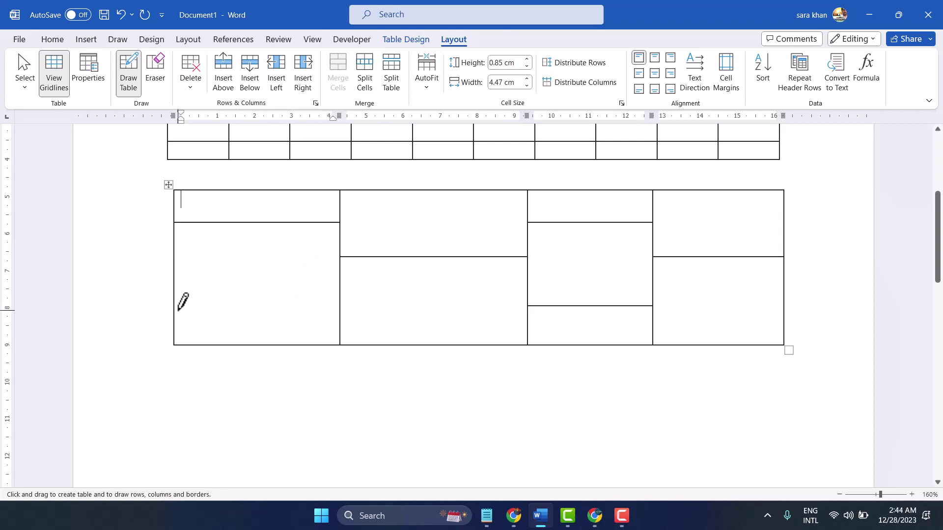
pyautogui.moveTo(276, 300); pyautogui.dragTo(315, 301)
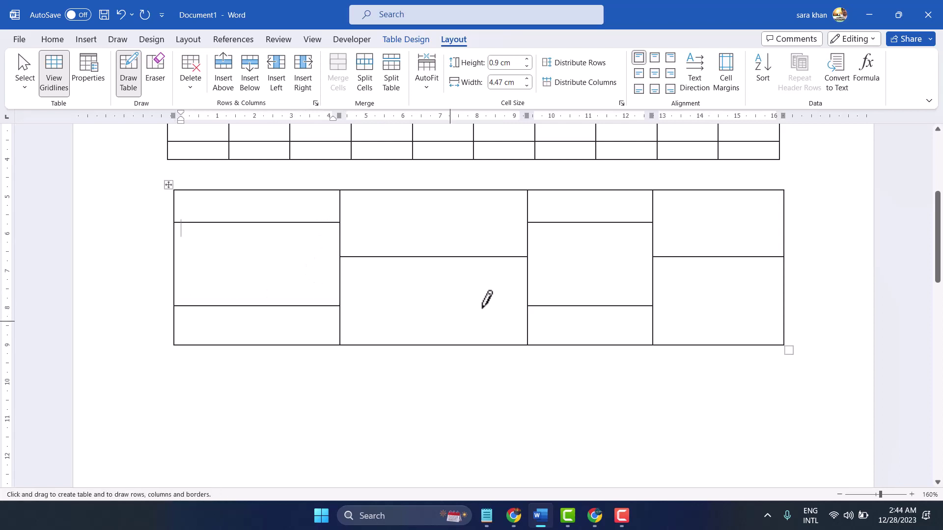
pyautogui.moveTo(430, 258); pyautogui.dragTo(428, 344)
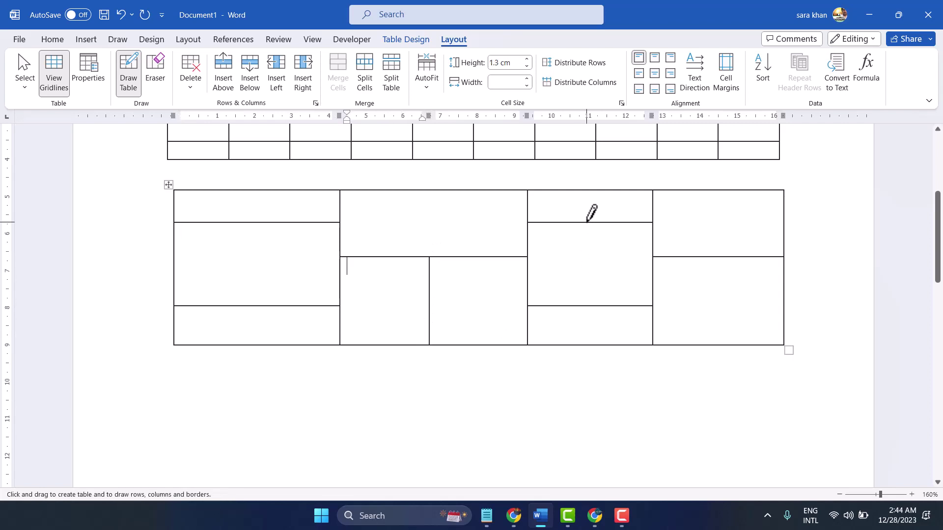
pyautogui.moveTo(587, 222); pyautogui.dragTo(584, 305)
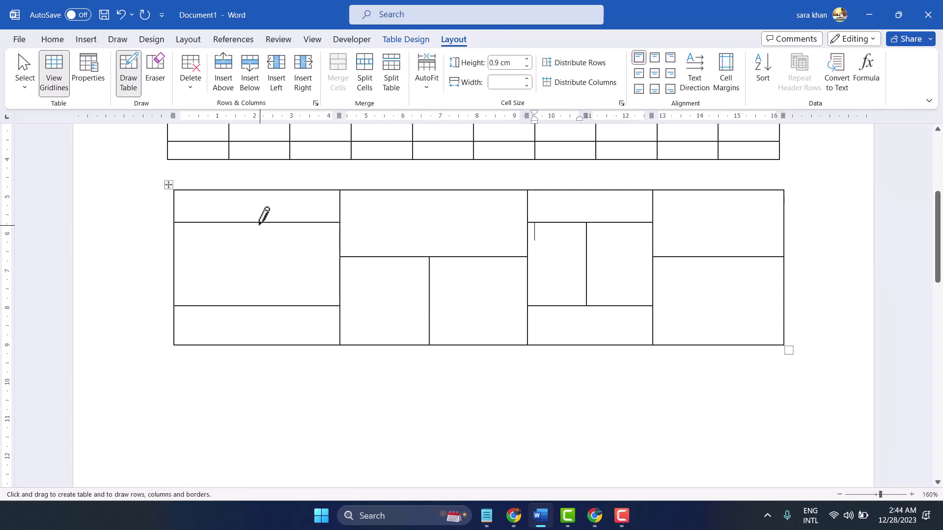
pyautogui.moveTo(247, 223); pyautogui.dragTo(247, 288)
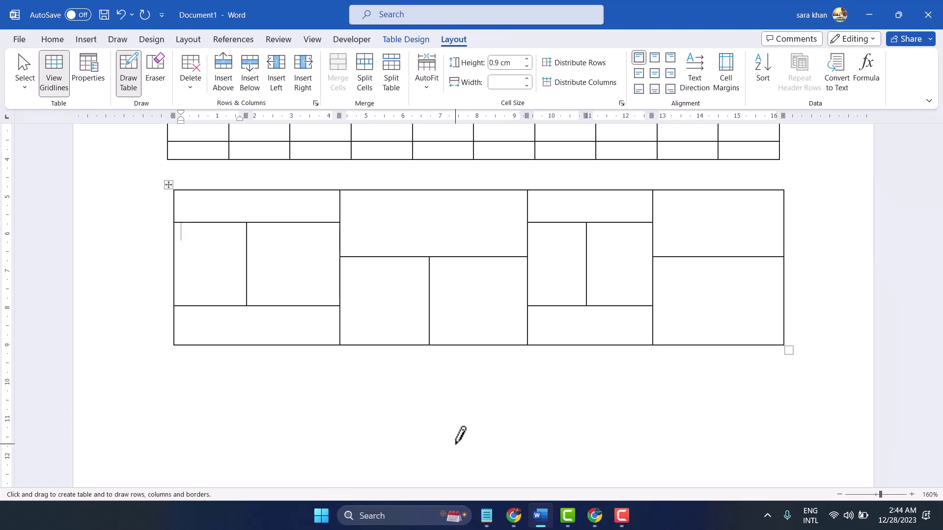
# Switch from Word to another app on the taskbar
pyautogui.click(621, 515)
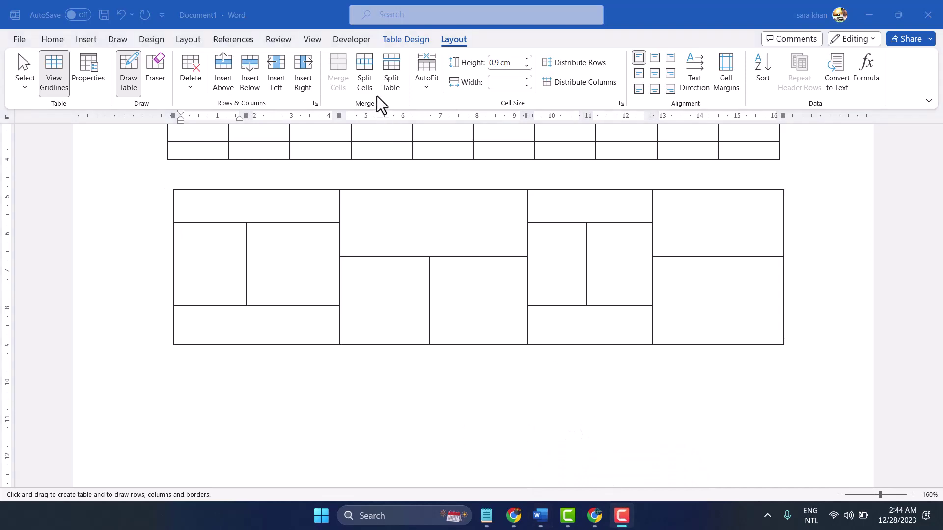